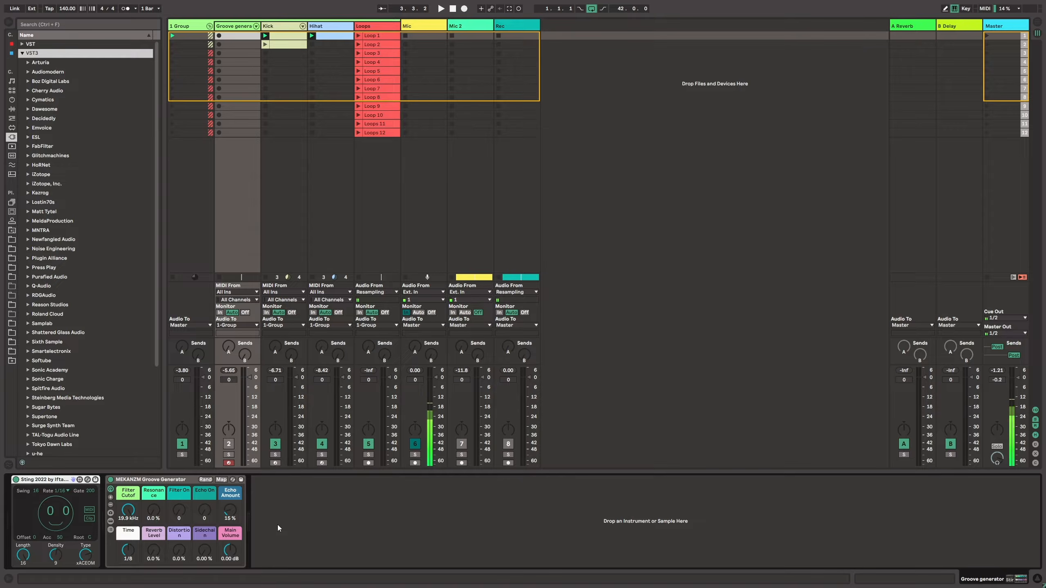
# Mute the Kick&Hihat group track and start playback to hear the generated groove without it.
pyautogui.click(24, 555)
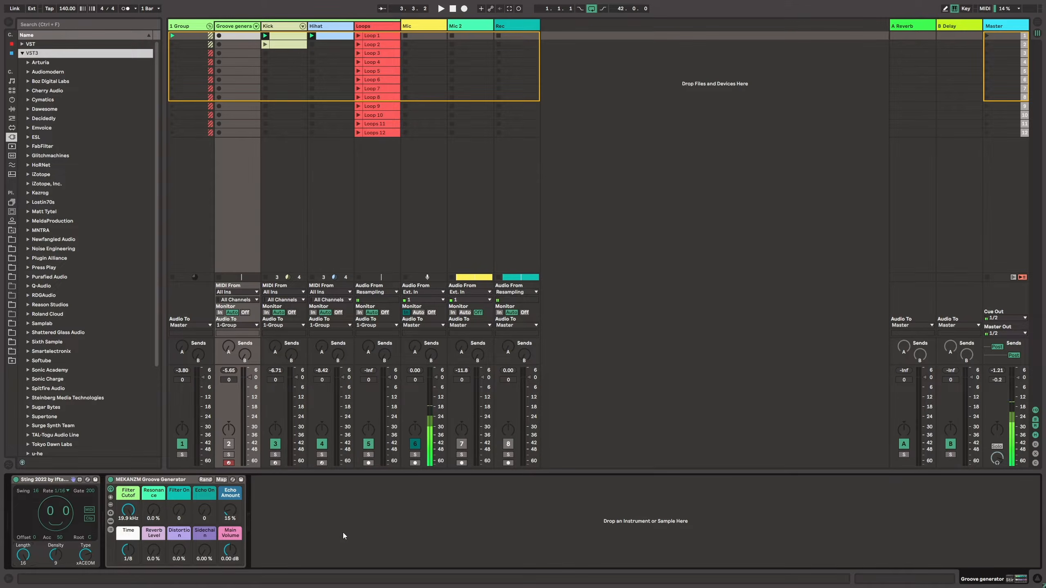
pyautogui.press('space')
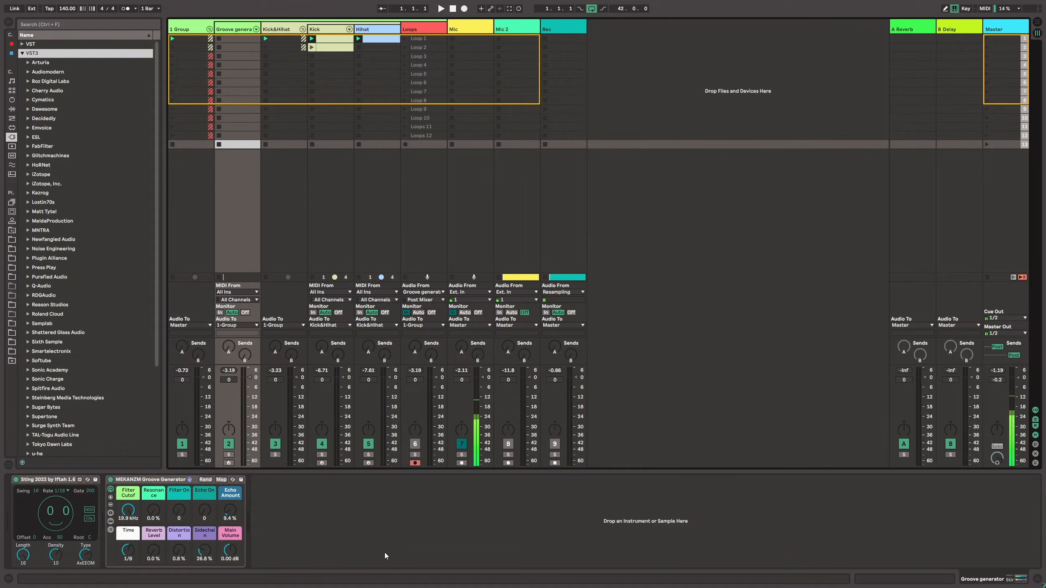
pyautogui.click(273, 446)
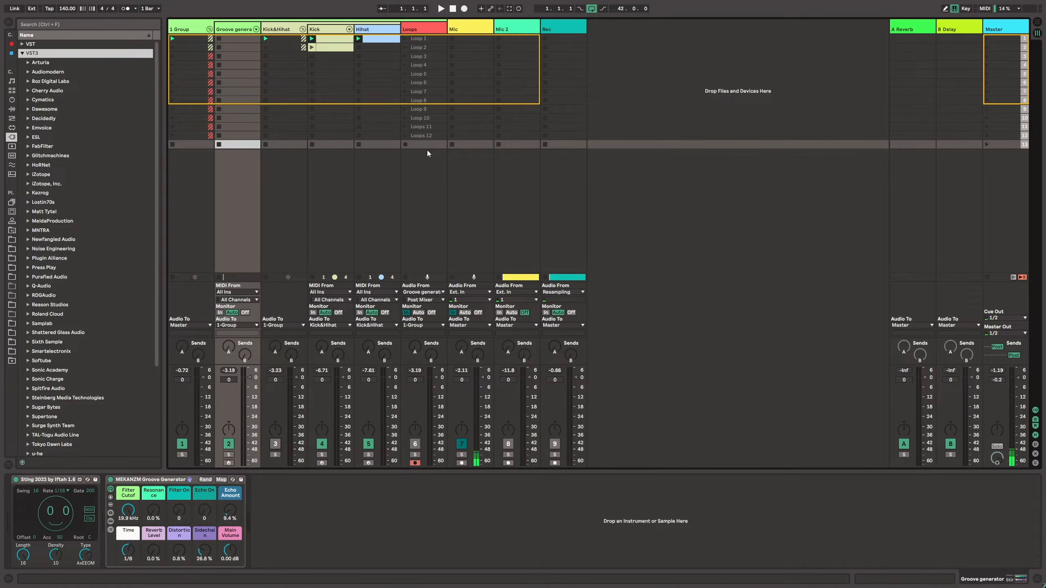
pyautogui.press('space')
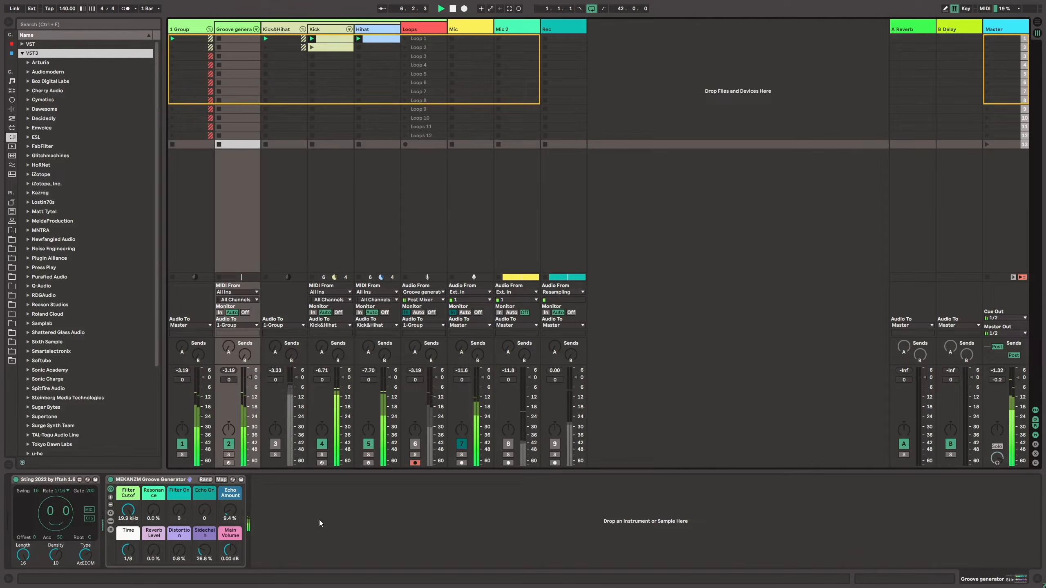
# Reactivate the Kick&Hihat group and set Sting's type to RANxOM with a density of 13.
pyautogui.click(275, 445)
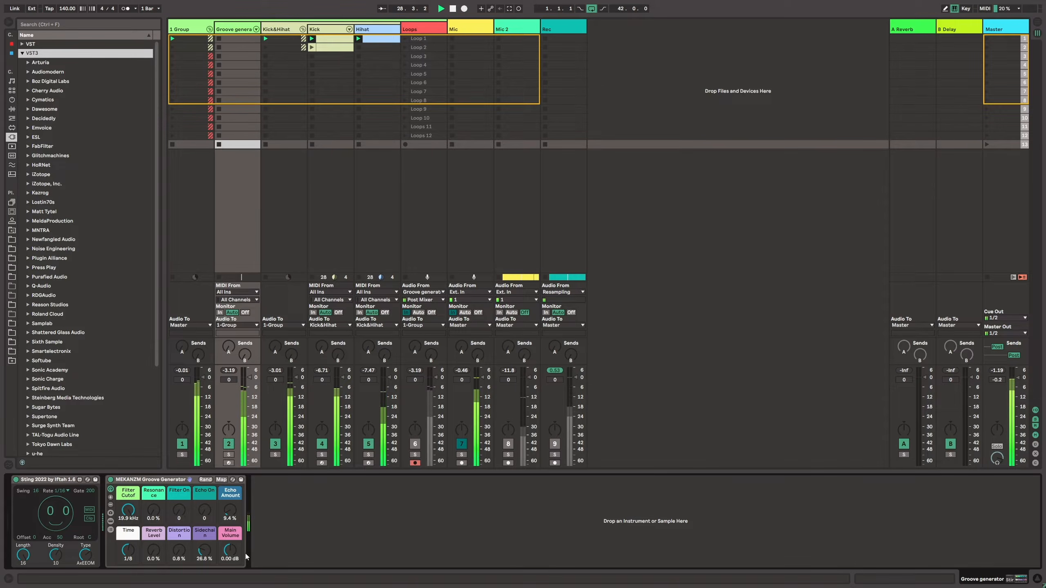
pyautogui.moveTo(86, 554); pyautogui.dragTo(85, 574)
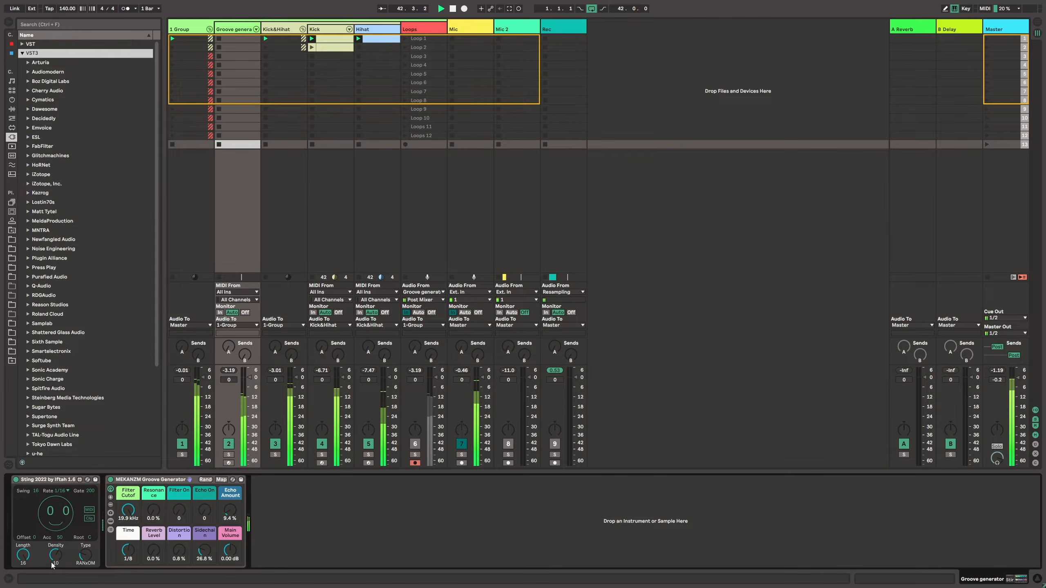
pyautogui.moveTo(52, 565); pyautogui.dragTo(53, 560)
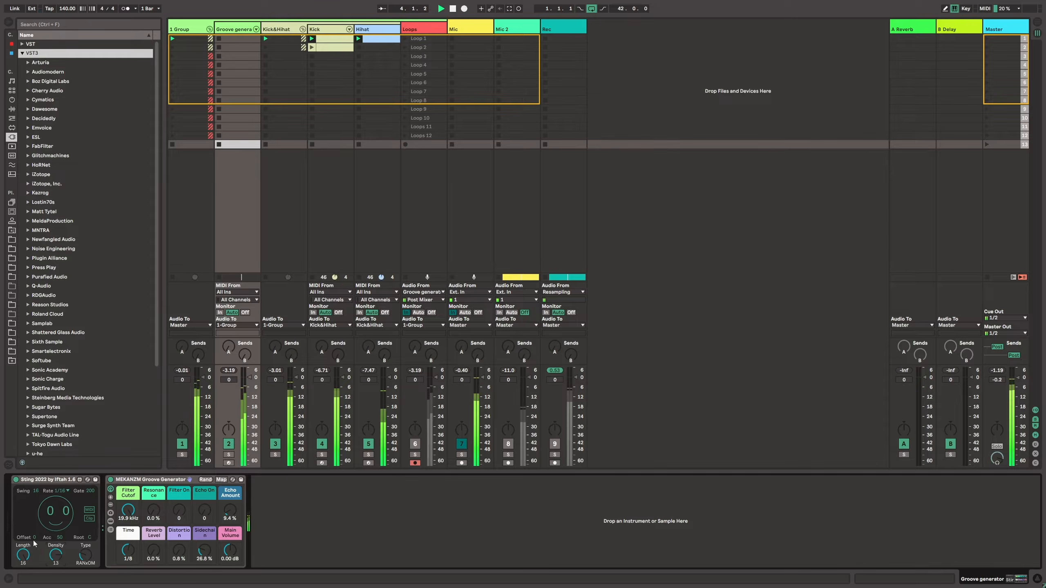
# Try a different pattern offset in Sting, generate a new pattern and change the type to AxEEOM.
pyautogui.moveTo(34, 538); pyautogui.dragTo(34, 532)
pyautogui.click(55, 512)
pyautogui.moveTo(84, 558); pyautogui.dragTo(83, 533)
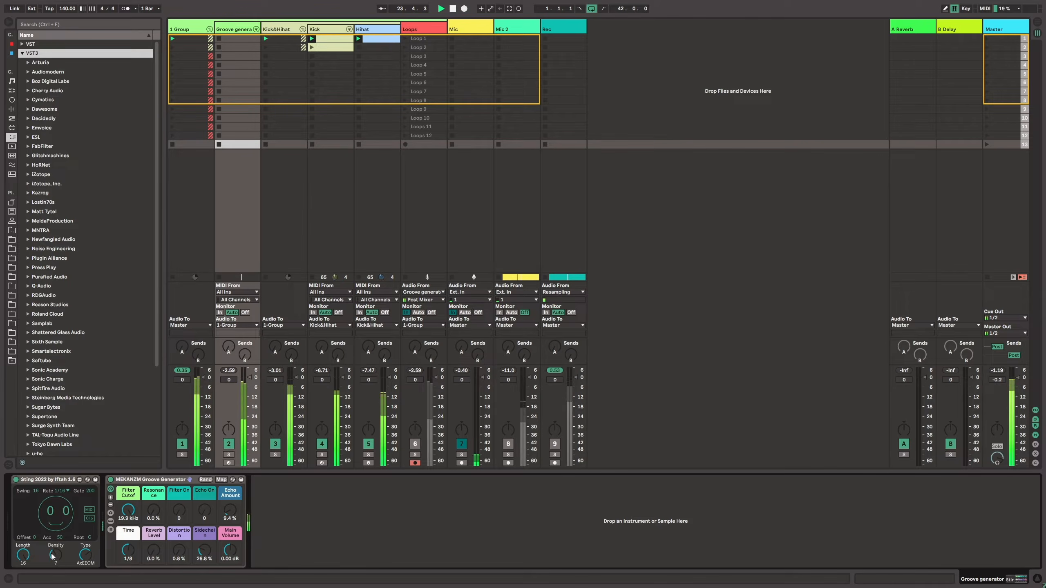
# Set Sting's density to 13 and try pattern lengths of 4, 7 and finally 16 during playback.
pyautogui.scroll(6, 52, 556)
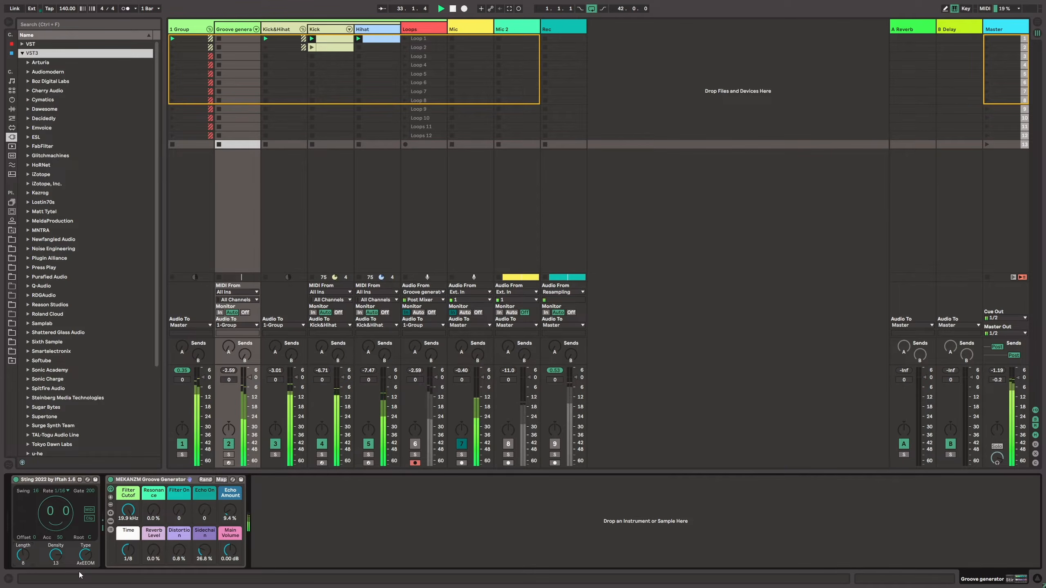
pyautogui.moveTo(19, 556); pyautogui.dragTo(21, 568)
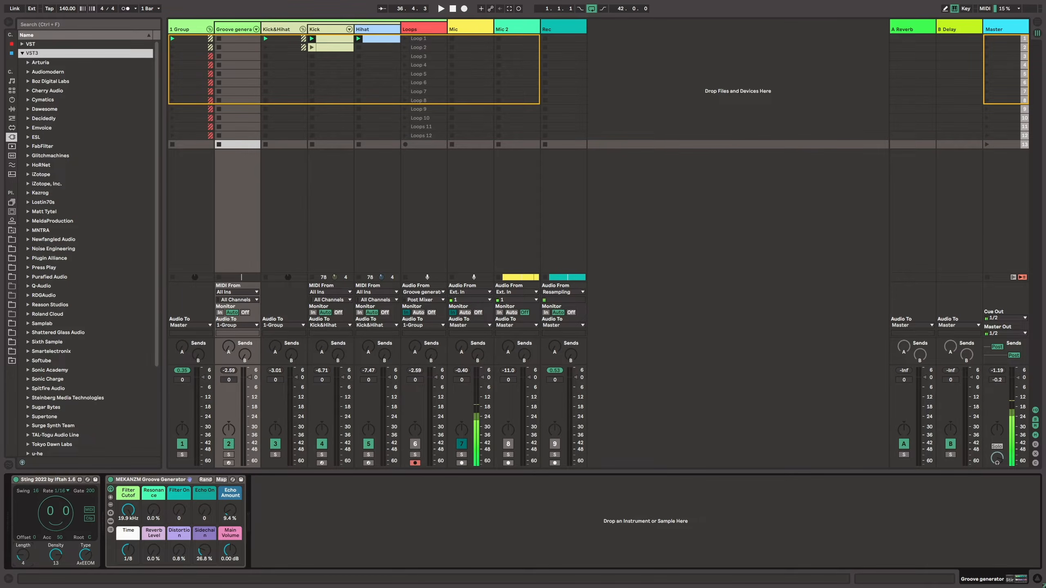
pyautogui.moveTo(22, 561); pyautogui.dragTo(21, 539)
pyautogui.press('space')
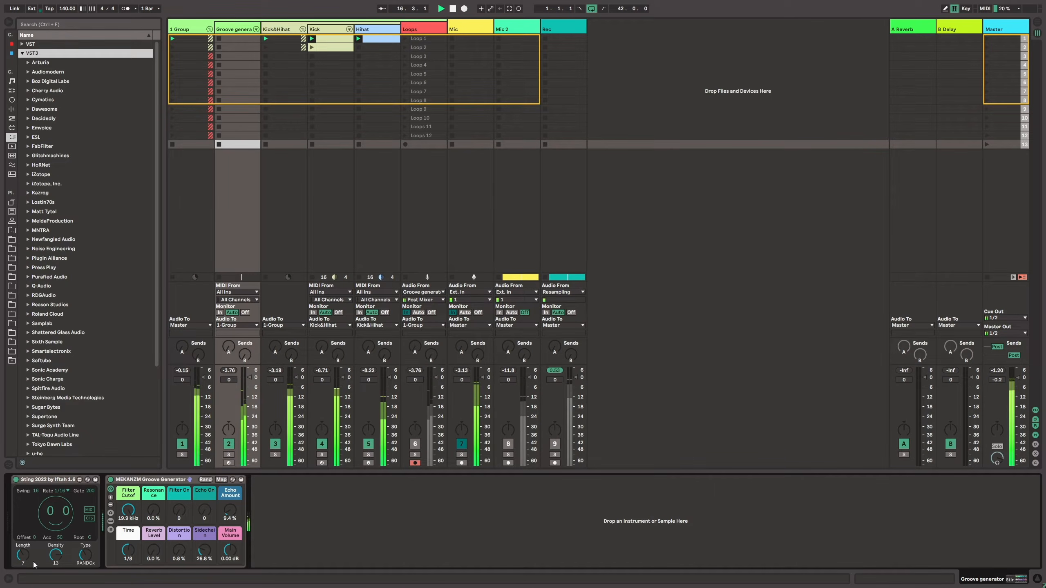
pyautogui.moveTo(32, 562); pyautogui.dragTo(22, 499)
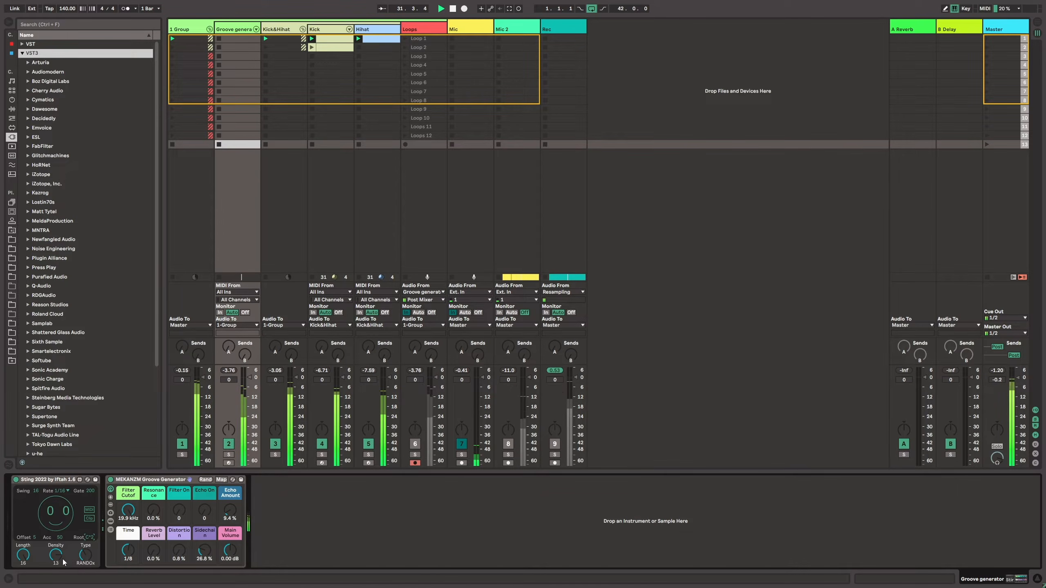
# Set Sting's type to AxEEOM and generate a new pattern with a density of 9.
pyautogui.moveTo(85, 554); pyautogui.dragTo(85, 537)
pyautogui.click(57, 518)
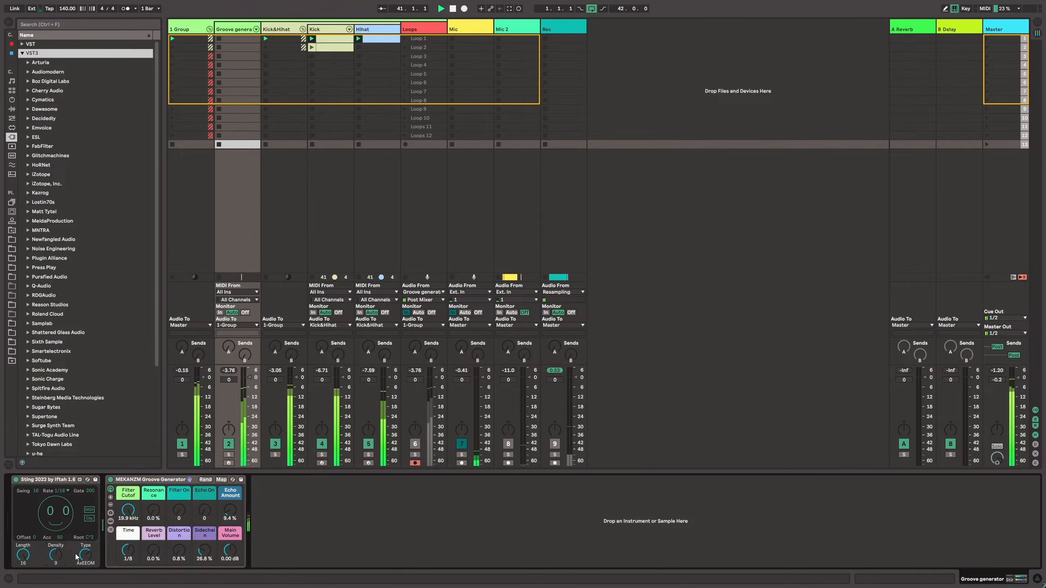
# Set the Groove Generator rack's Sidechain to 0.00 %, mute the Kick&Hihat group and start playback.
pyautogui.moveTo(204, 553); pyautogui.dragTo(204, 576)
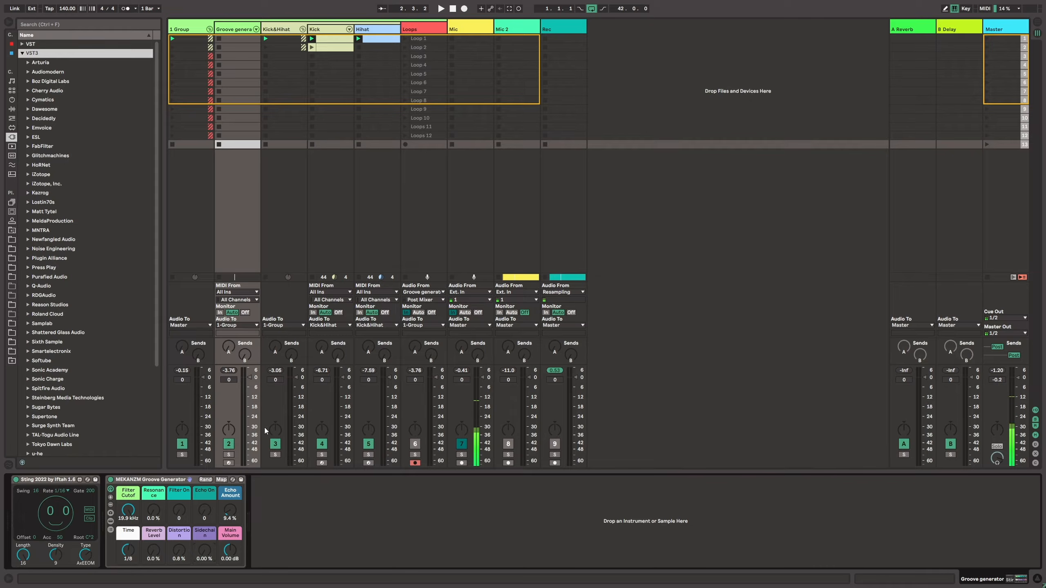
pyautogui.click(275, 447)
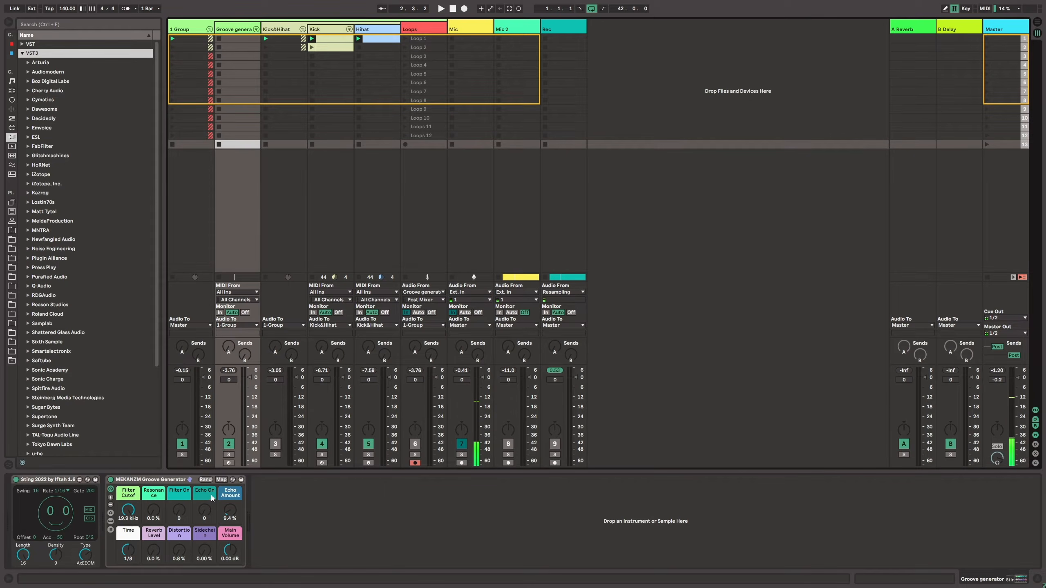
pyautogui.press('space')
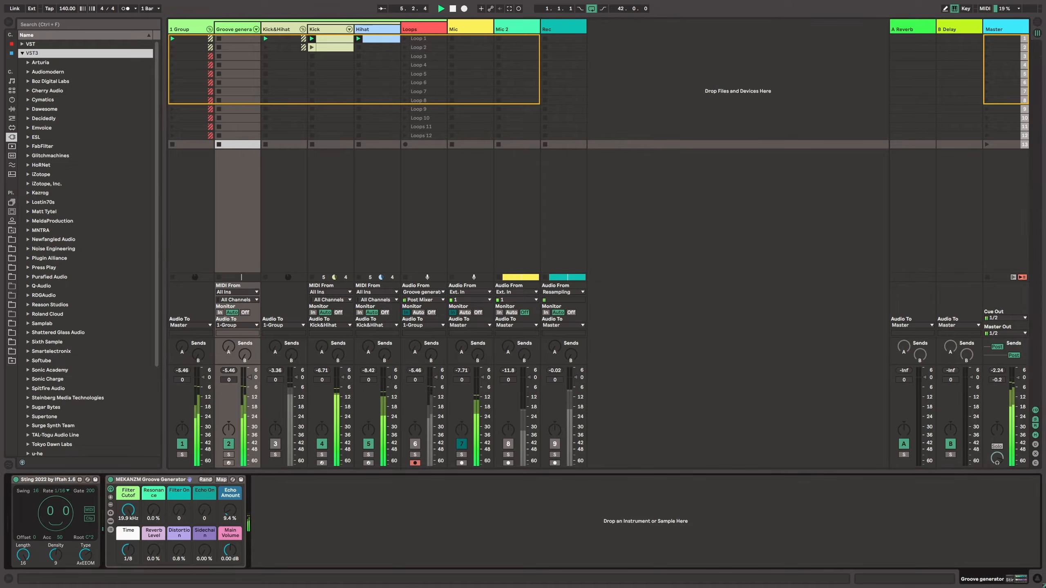
# Set the rack's Filter On to 14, Filter Cutoff to 1.12 kHz, Resonance to 69 % and Distortion to 35 %.
pyautogui.moveTo(180, 515); pyautogui.dragTo(153, 510)
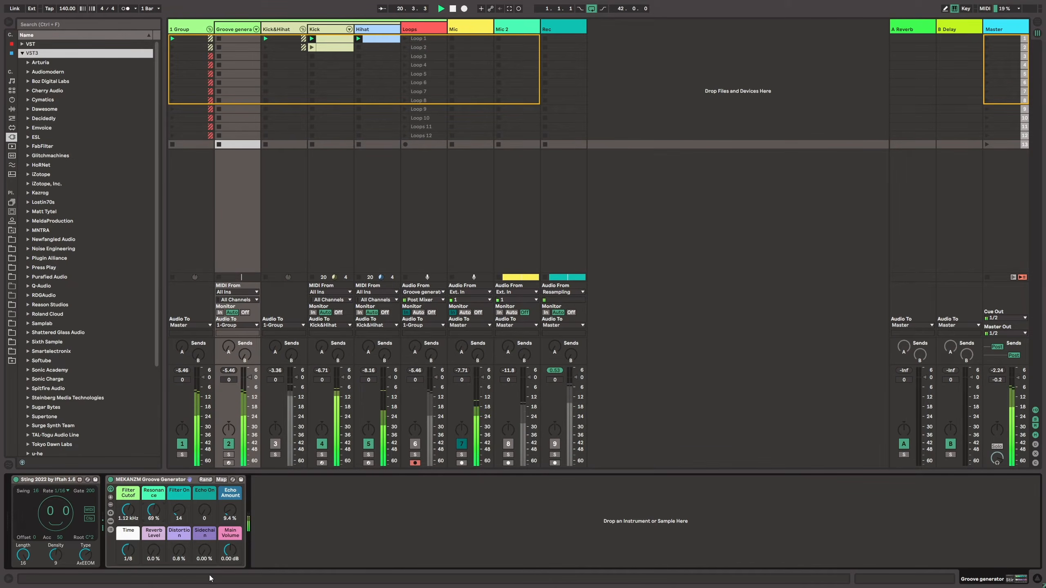
pyautogui.moveTo(178, 553); pyautogui.dragTo(178, 540)
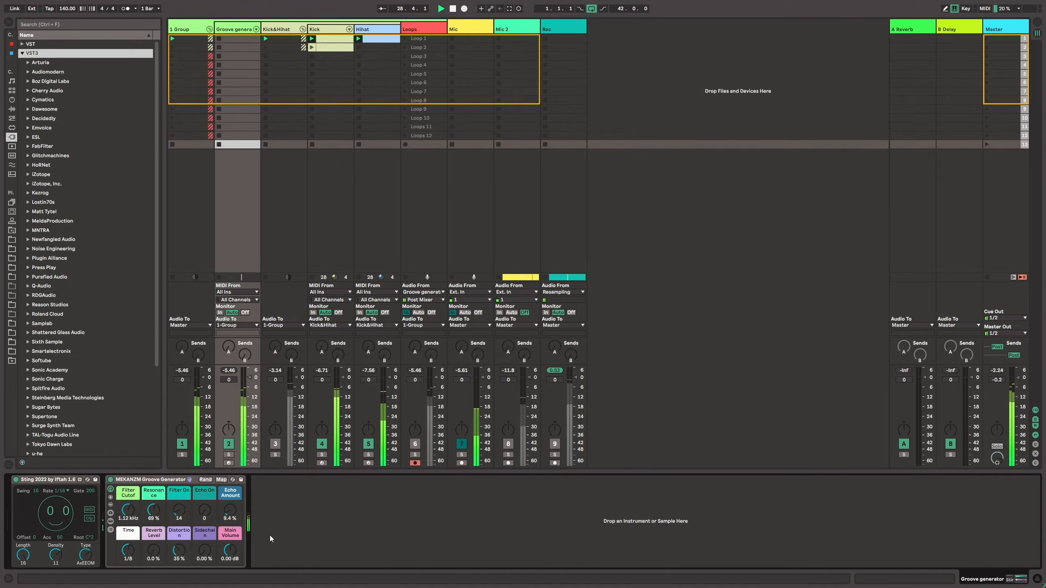
# Reactivate the Kick&Hihat group and raise the rack's Sidechain to 89.0 % and Distortion to 71 %.
pyautogui.click(275, 443)
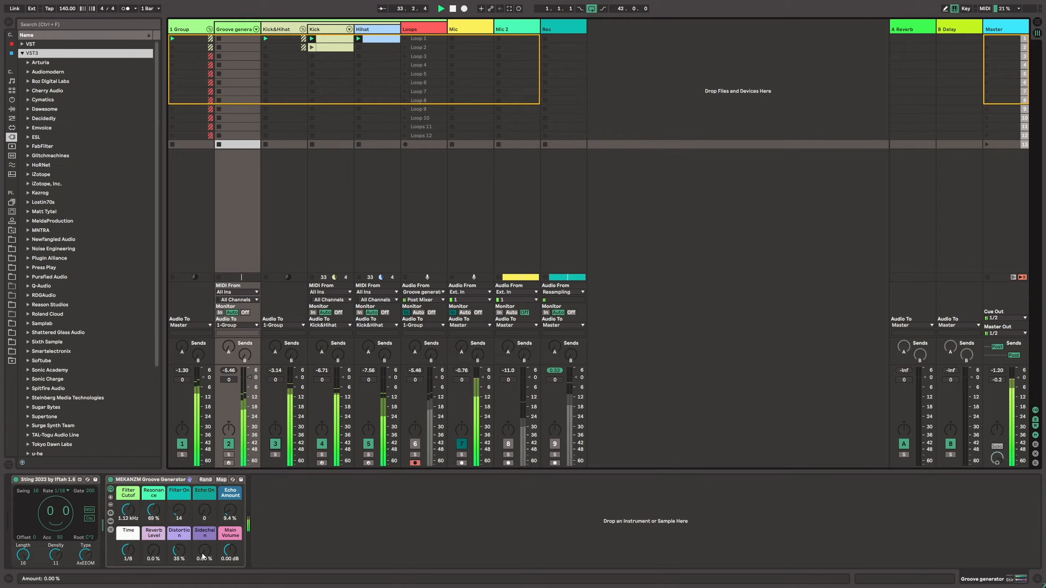
pyautogui.moveTo(202, 555); pyautogui.dragTo(202, 544)
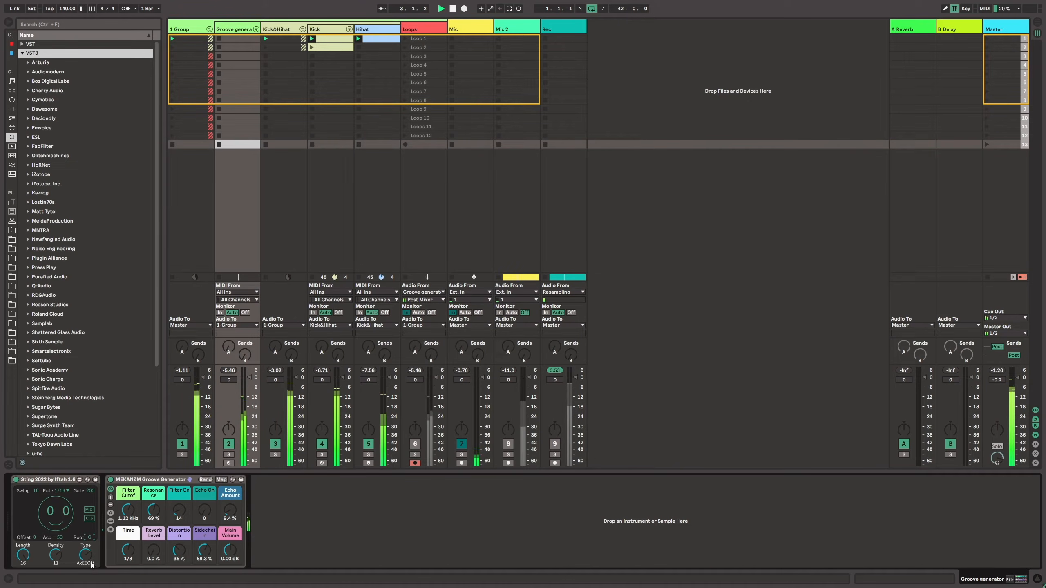
pyautogui.moveTo(204, 550); pyautogui.dragTo(204, 555)
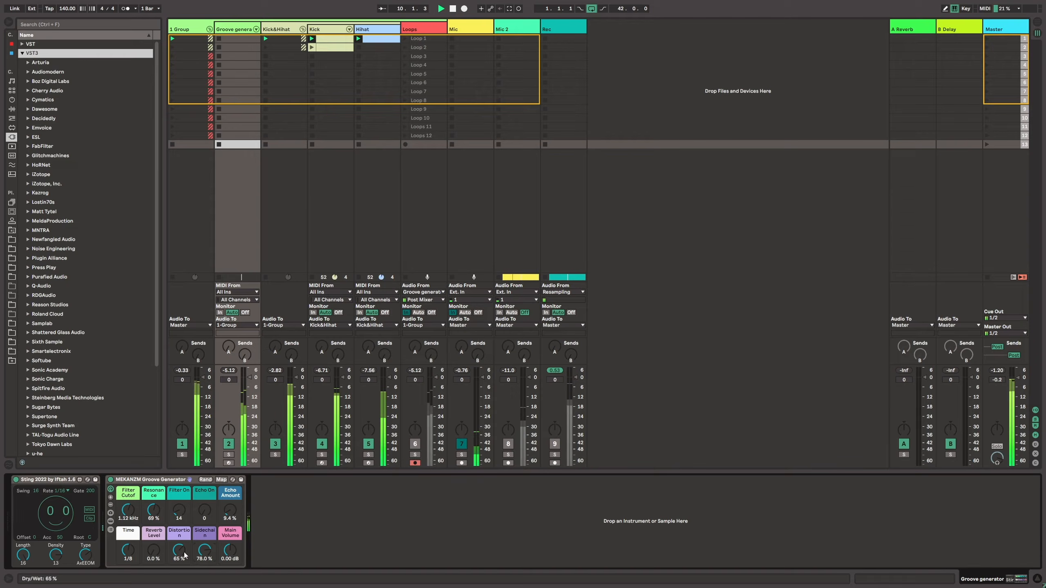
pyautogui.moveTo(204, 553); pyautogui.dragTo(204, 544)
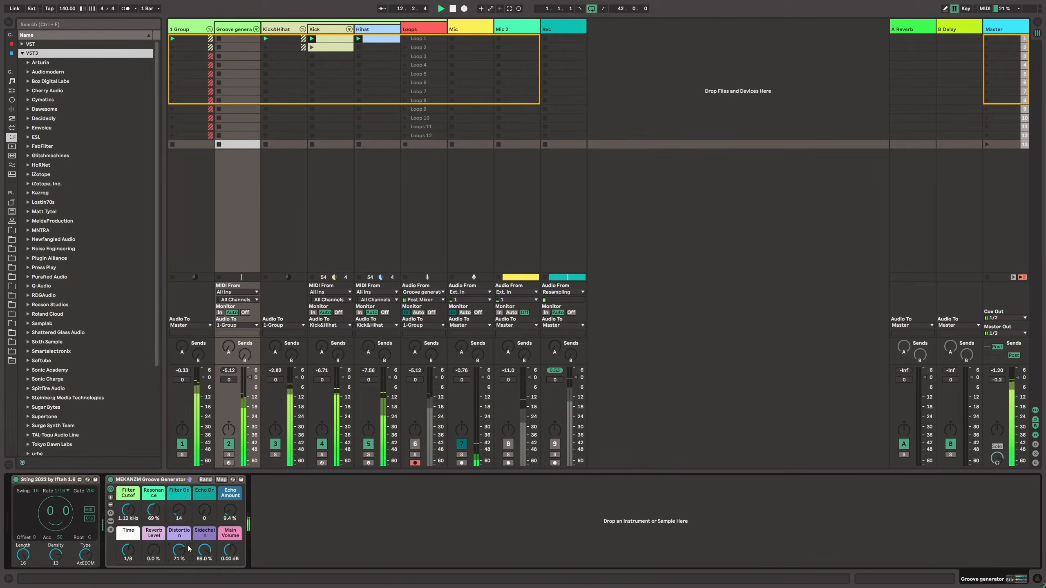
# Zero the rack's Filter On, Distortion and Sidechain, and set Echo On to 15, Echo Amount to 10 % and Time to 1/4.
pyautogui.moveTo(204, 551); pyautogui.dragTo(179, 587)
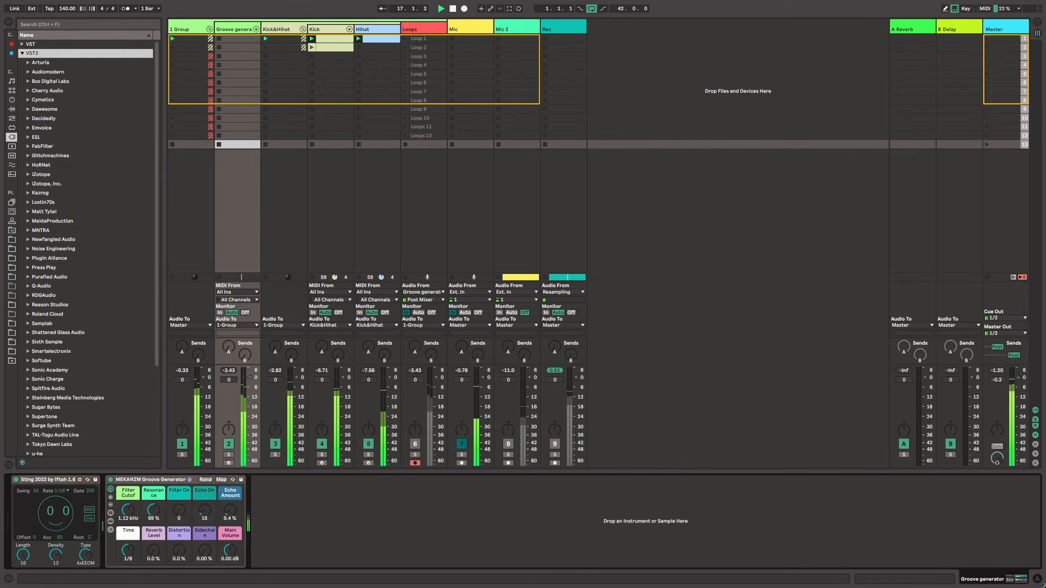
pyautogui.moveTo(228, 513); pyautogui.dragTo(228, 511)
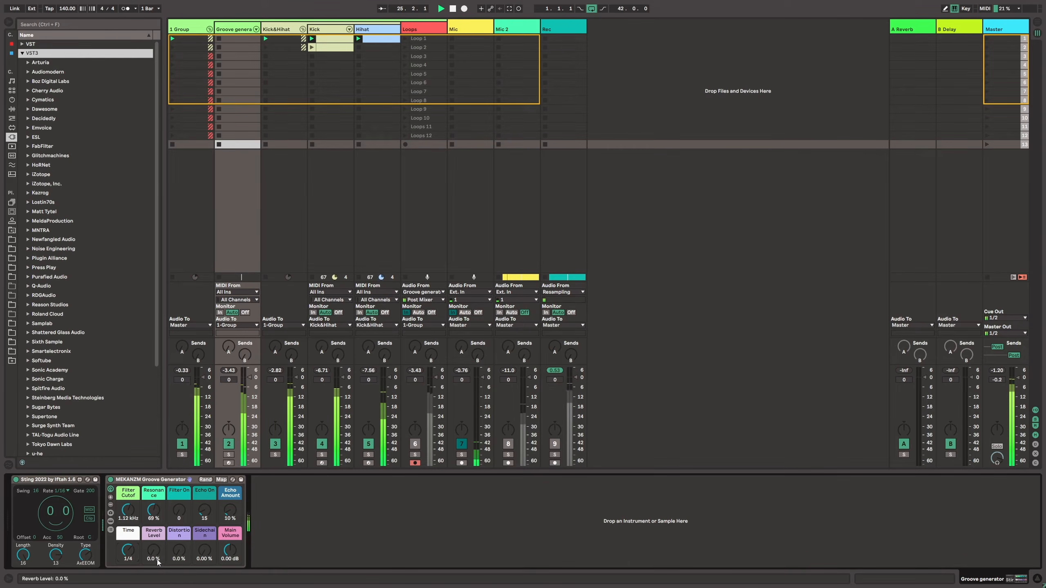
# Set the rack's Reverb Level to 71 % and Sidechain to 33.1 %, leaving Main Volume at 0.00 dB.
pyautogui.moveTo(154, 550); pyautogui.dragTo(153, 546)
pyautogui.moveTo(206, 556); pyautogui.dragTo(153, 547)
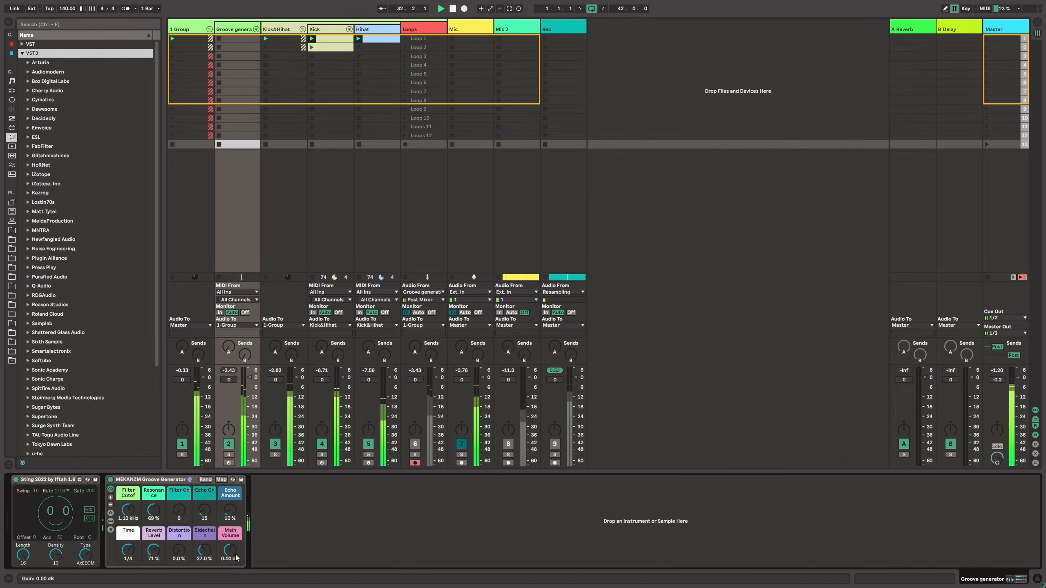
pyautogui.moveTo(231, 558); pyautogui.dragTo(230, 557)
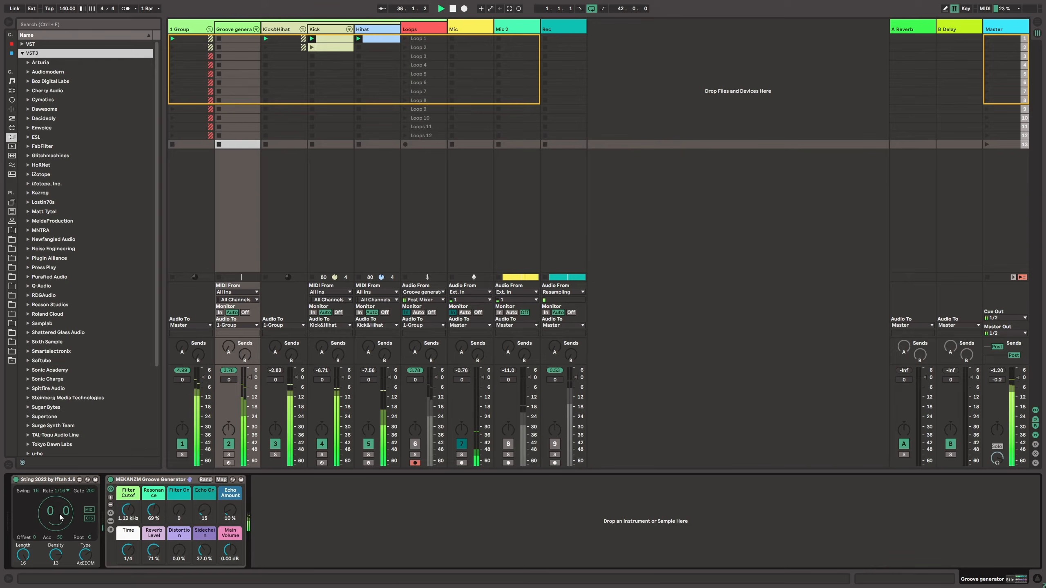
pyautogui.moveTo(204, 550); pyautogui.dragTo(204, 554)
# Set Sting's type to RANDxM, adjust its root note and lower the density to 6.
pyautogui.moveTo(89, 556); pyautogui.dragTo(60, 568)
pyautogui.moveTo(90, 539); pyautogui.dragTo(90, 536)
pyautogui.moveTo(55, 554); pyautogui.dragTo(56, 561)
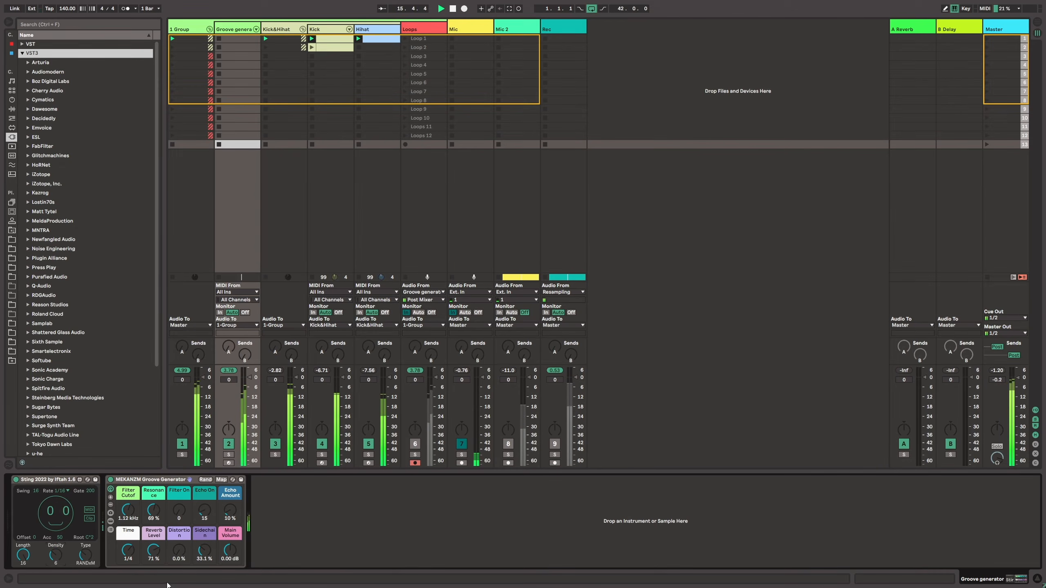
# Set the rack's Distortion to 20 % and change Sting to type xACIDx with a density of 7.
pyautogui.moveTo(179, 551); pyautogui.dragTo(179, 543)
pyautogui.moveTo(55, 557); pyautogui.dragTo(55, 547)
pyautogui.moveTo(86, 556); pyautogui.dragTo(87, 536)
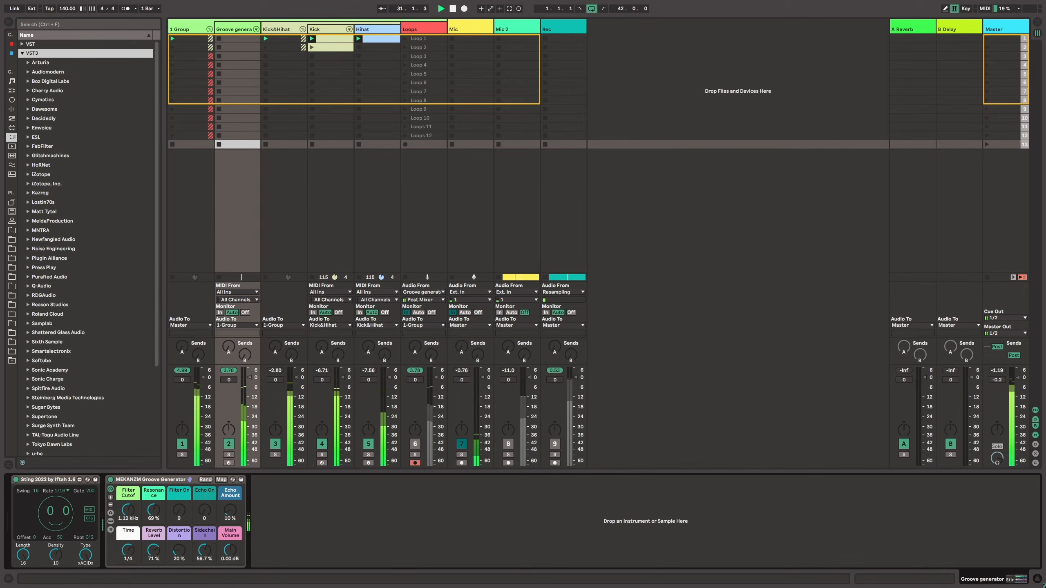
pyautogui.moveTo(57, 557); pyautogui.dragTo(57, 558)
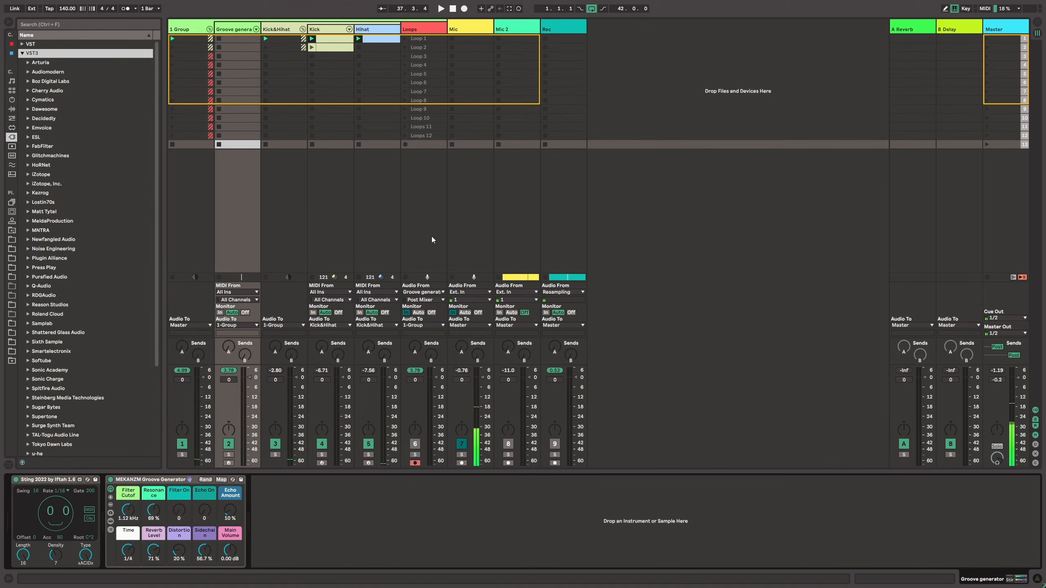
# Play the Groove generator track and record its output into the empty scene 13 slot of the Loops track.
pyautogui.click(419, 28)
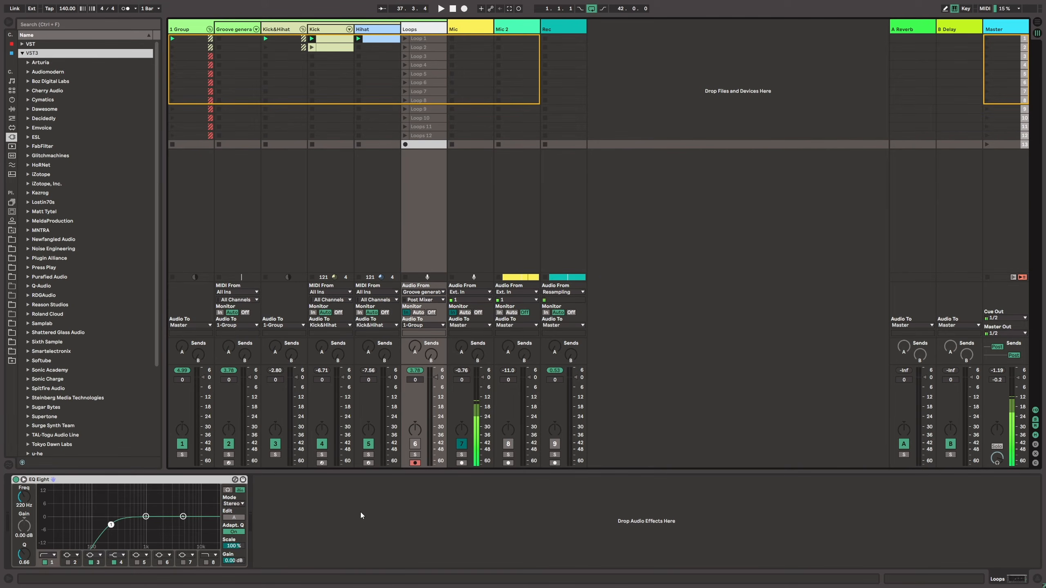
pyautogui.click(235, 33)
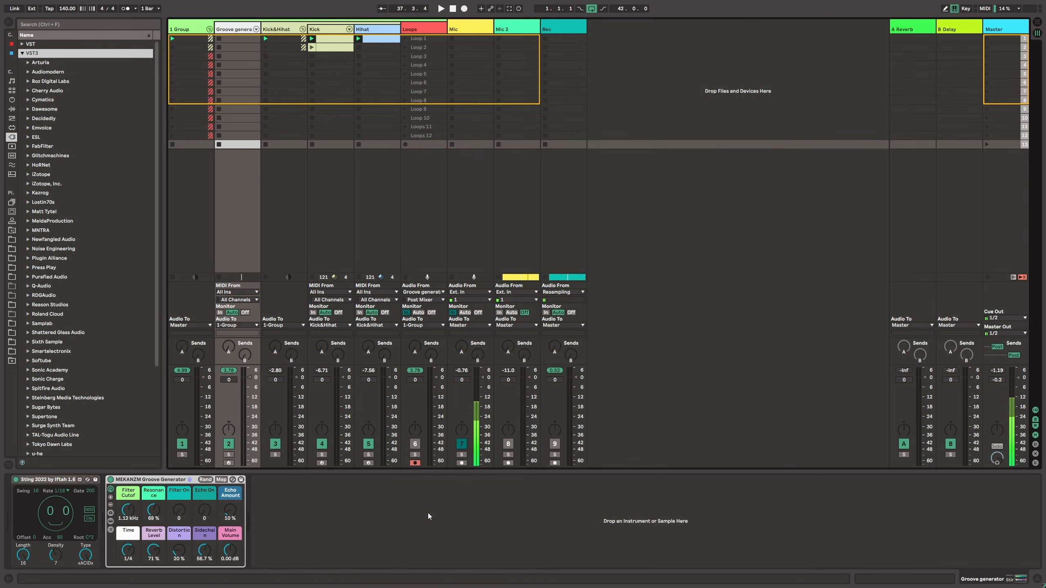
pyautogui.press('space')
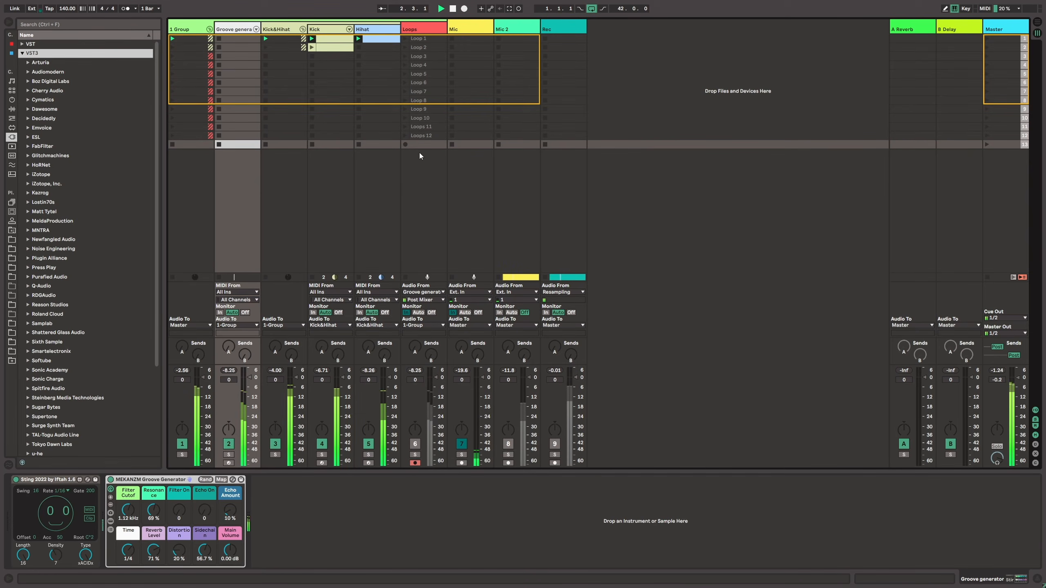
pyautogui.click(433, 187)
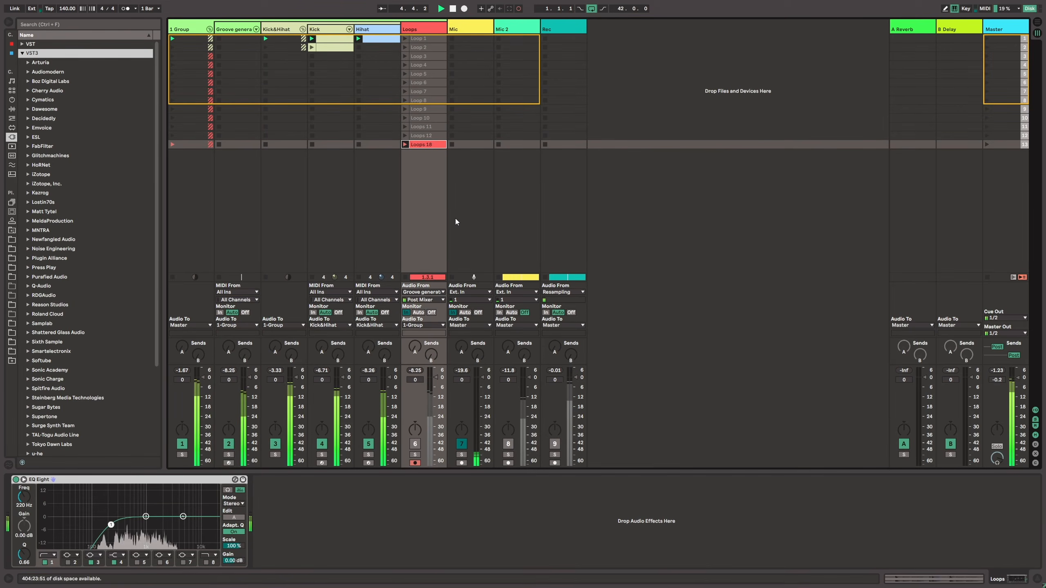
# End the recording of the new Loops clip with playback stopped, and activate the Loops track.
pyautogui.click(425, 145)
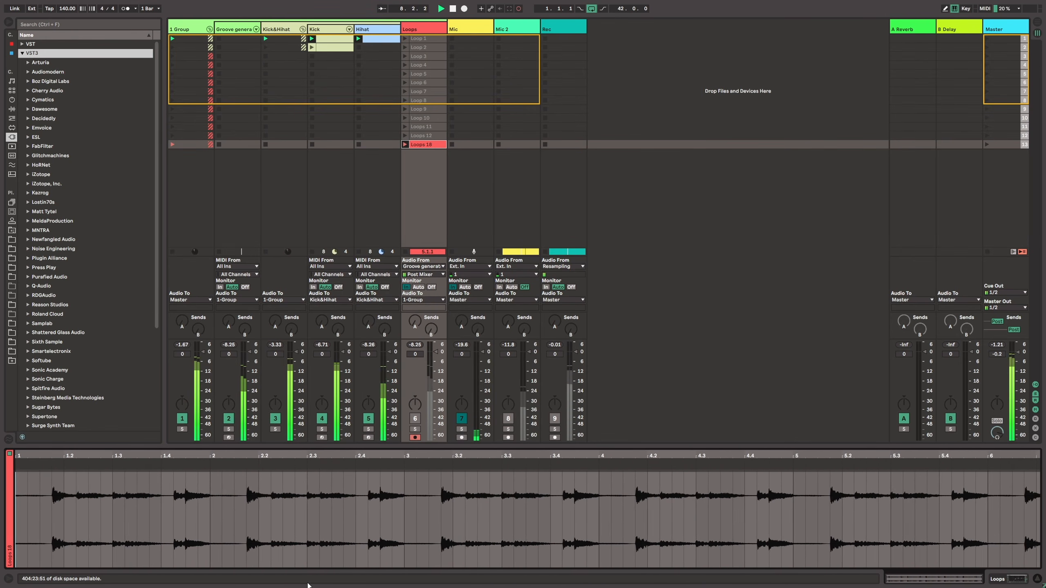
pyautogui.press('space')
pyautogui.click(415, 419)
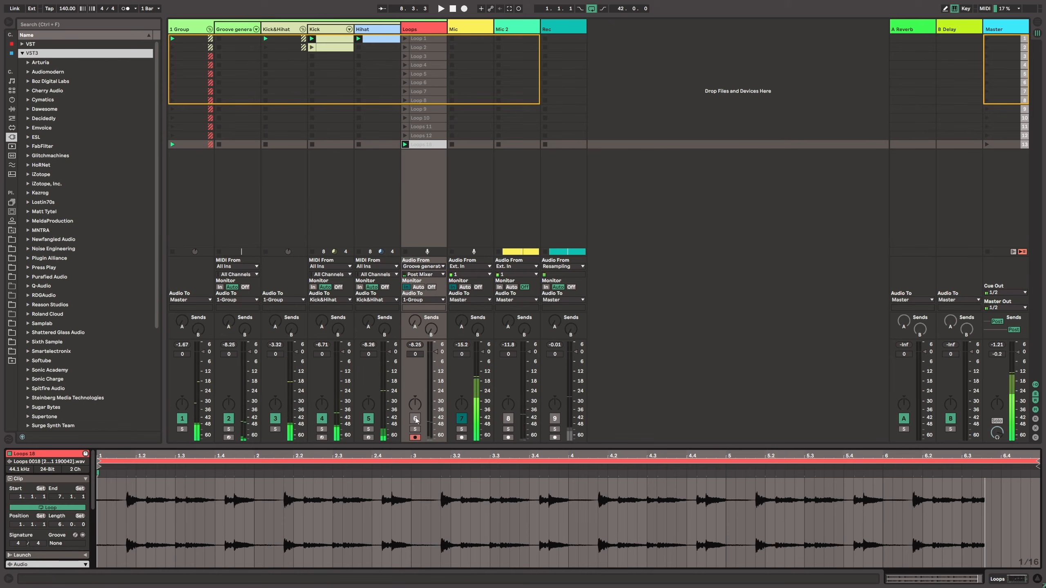
# Set the Loops track's monitoring to Auto and mute the Groove generator track.
pyautogui.click(420, 287)
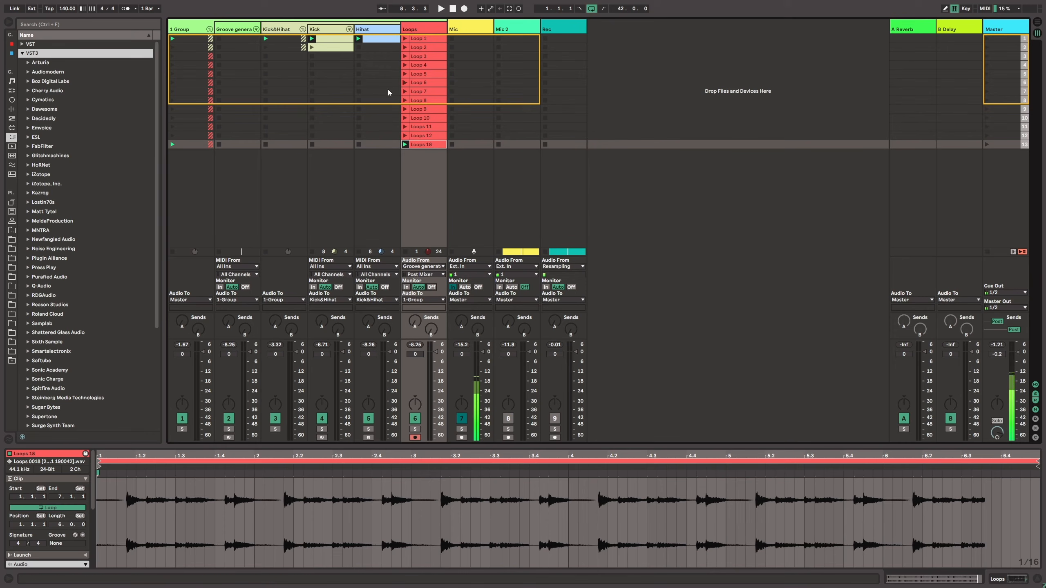
pyautogui.click(228, 420)
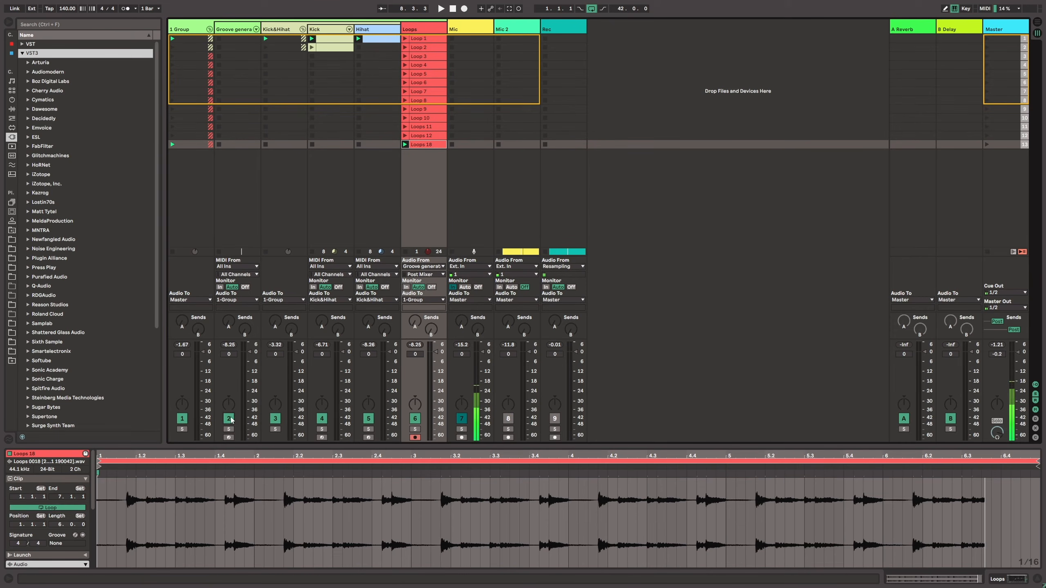
# Audition Loop 1 through Loop 5 on the Loops track one after another over the kick and hi-hat.
pyautogui.click(405, 39)
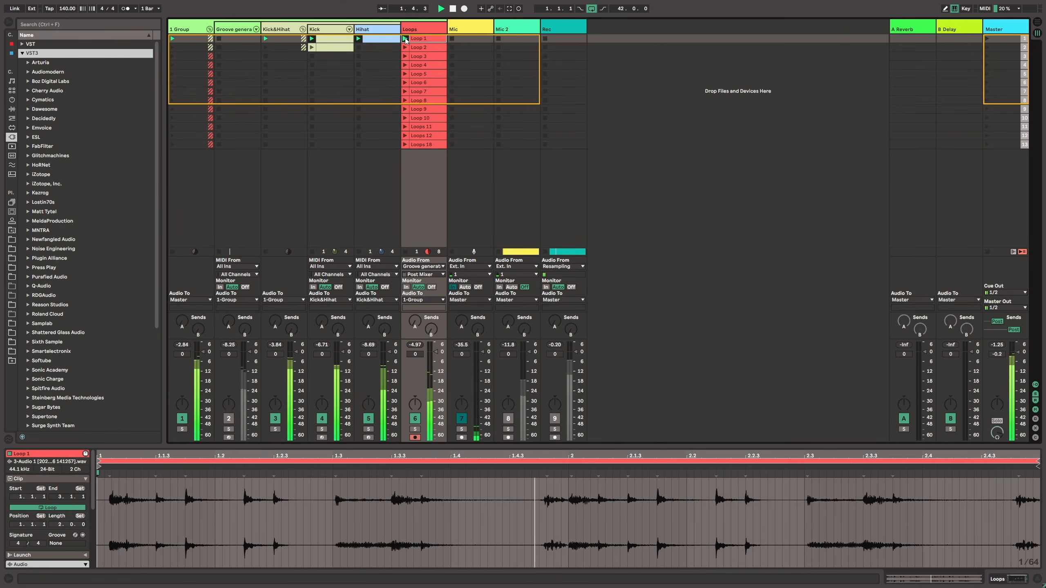
pyautogui.click(404, 47)
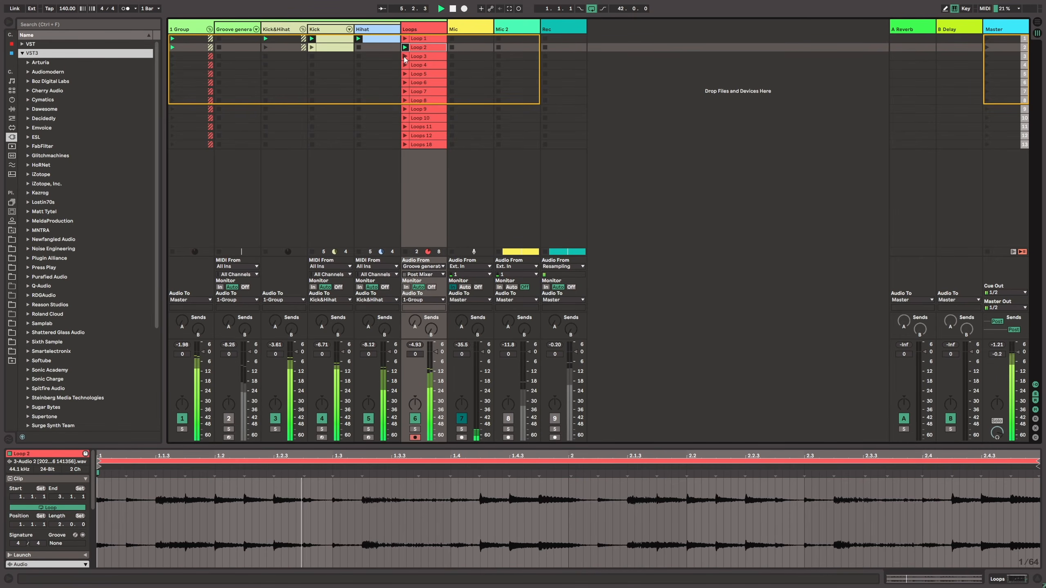
pyautogui.click(404, 56)
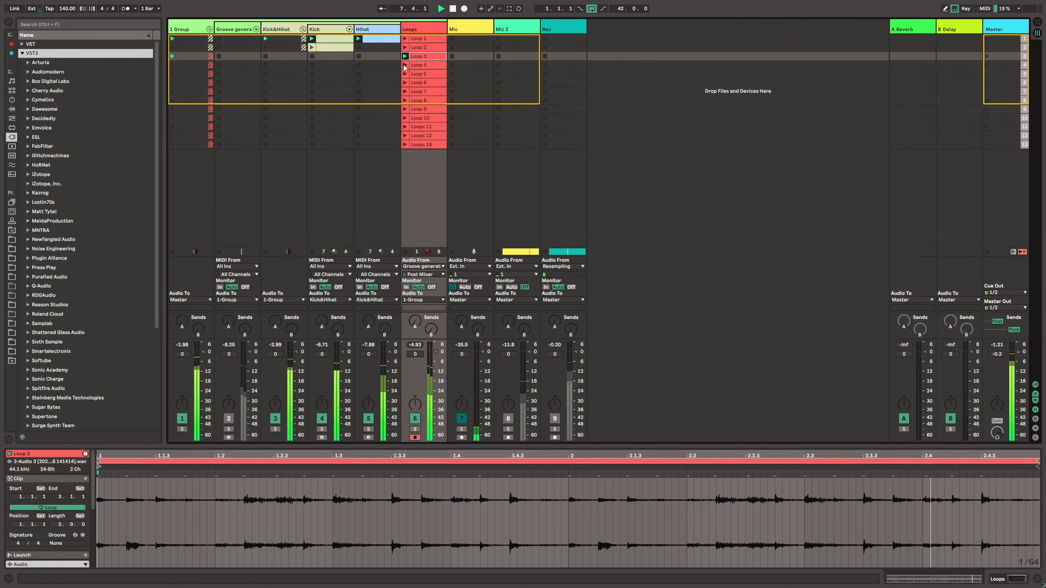
pyautogui.click(404, 65)
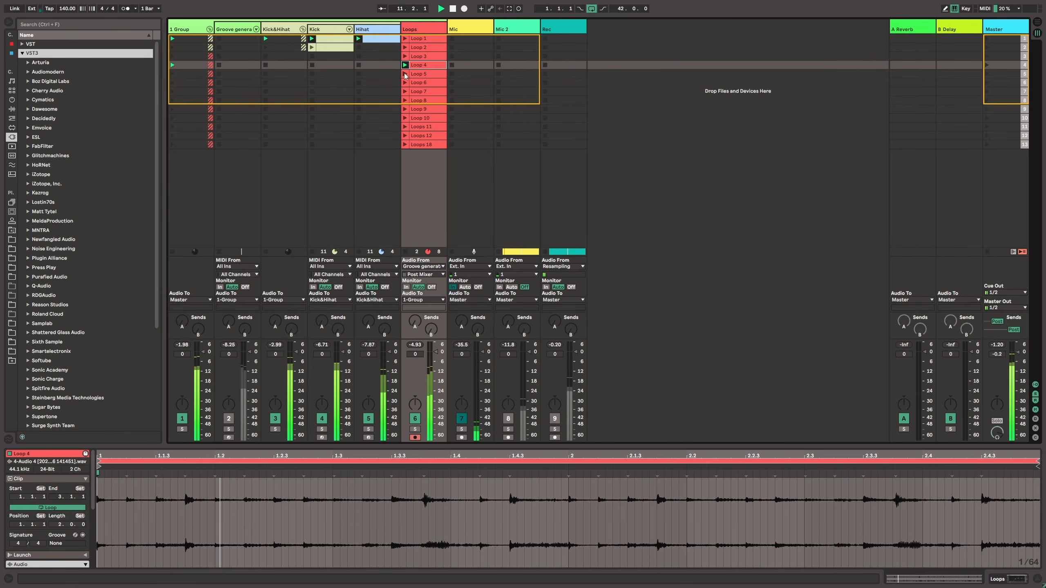
pyautogui.click(404, 74)
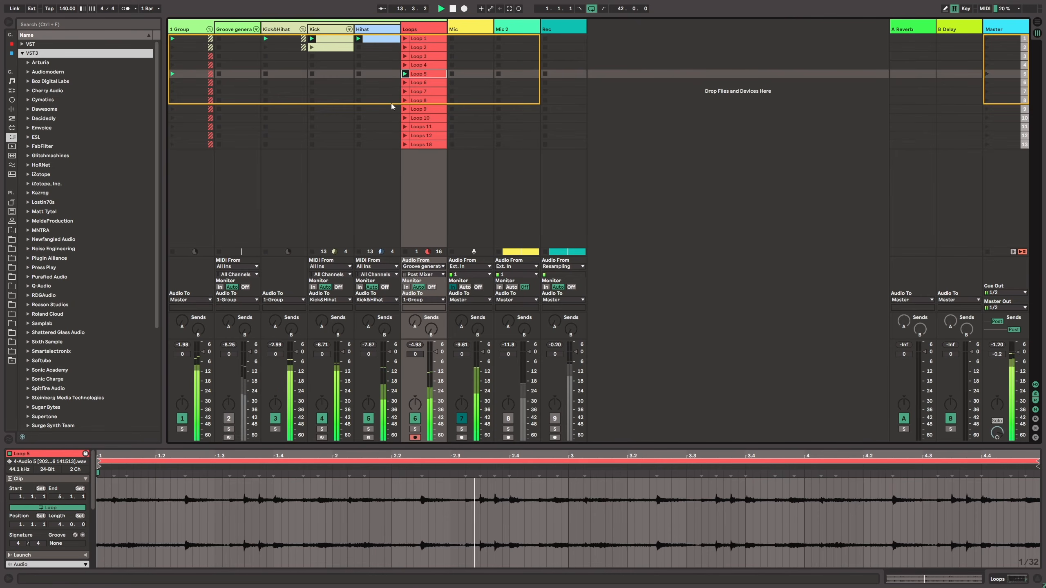
# Audition Loop 6 through Loop 9 with the second Kick clip playing, and switch back to the first Kick clip.
pyautogui.click(312, 48)
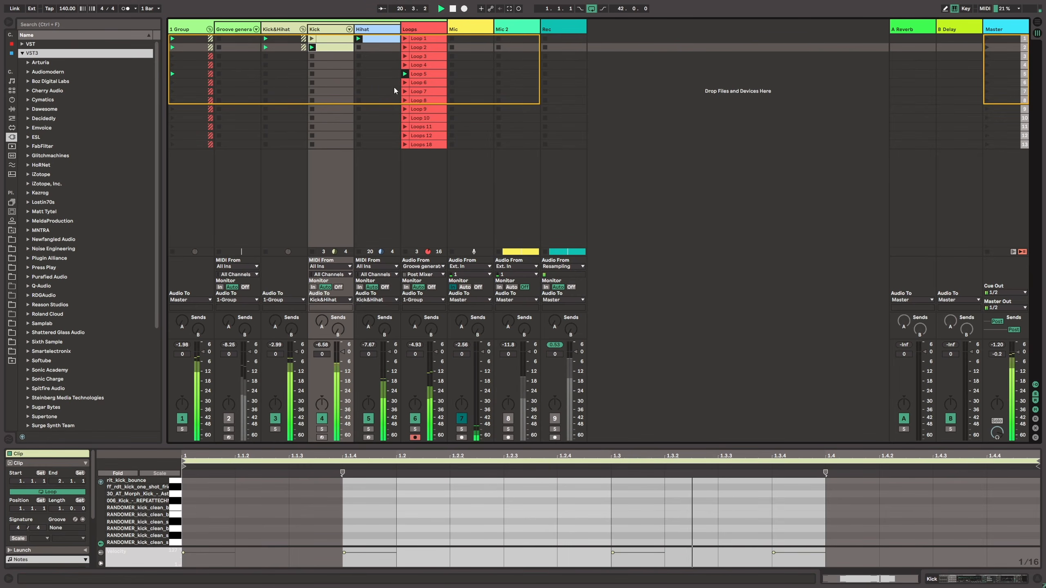
pyautogui.click(405, 83)
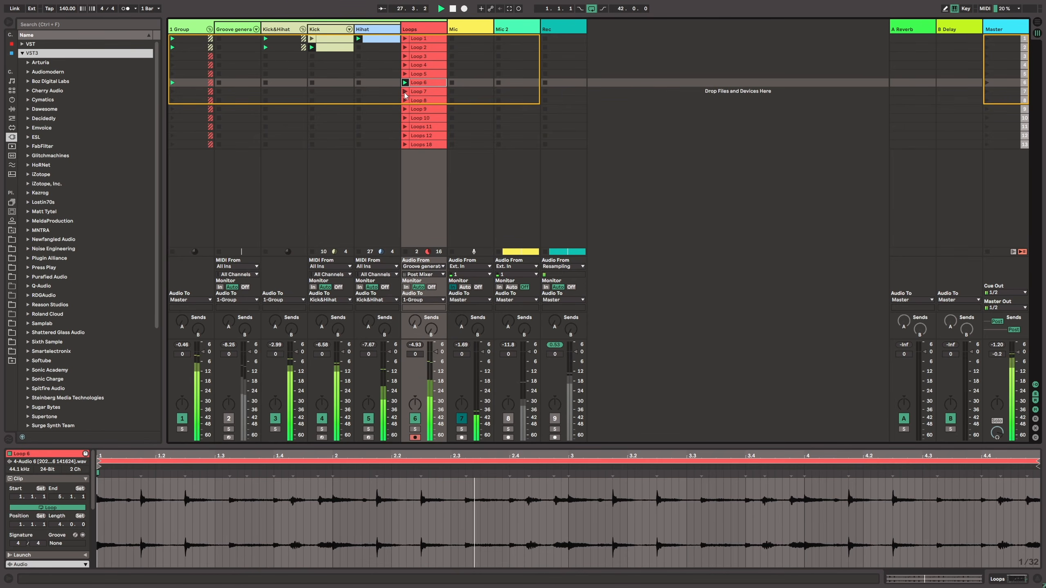
pyautogui.click(405, 95)
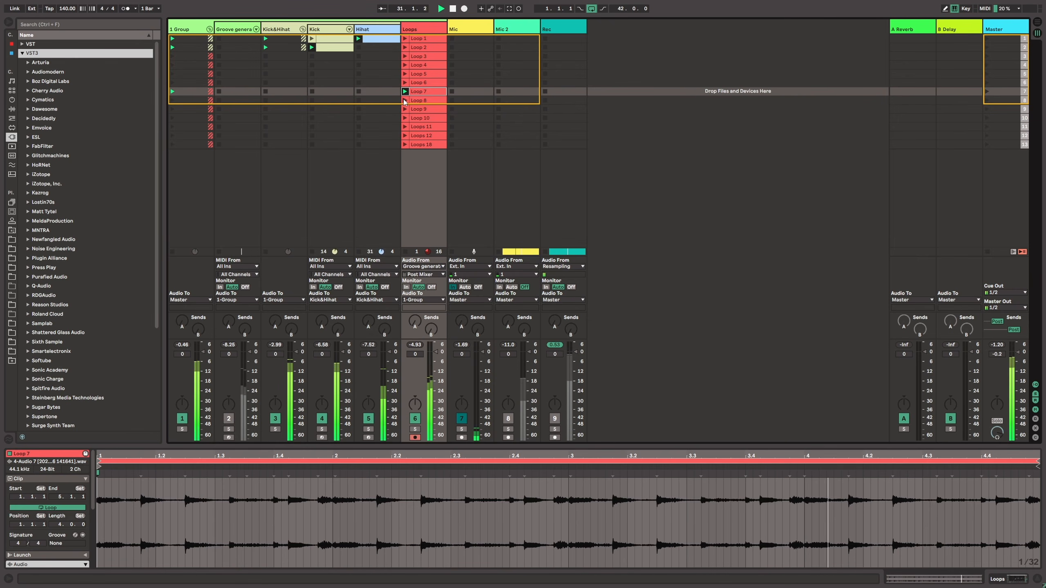
pyautogui.click(404, 100)
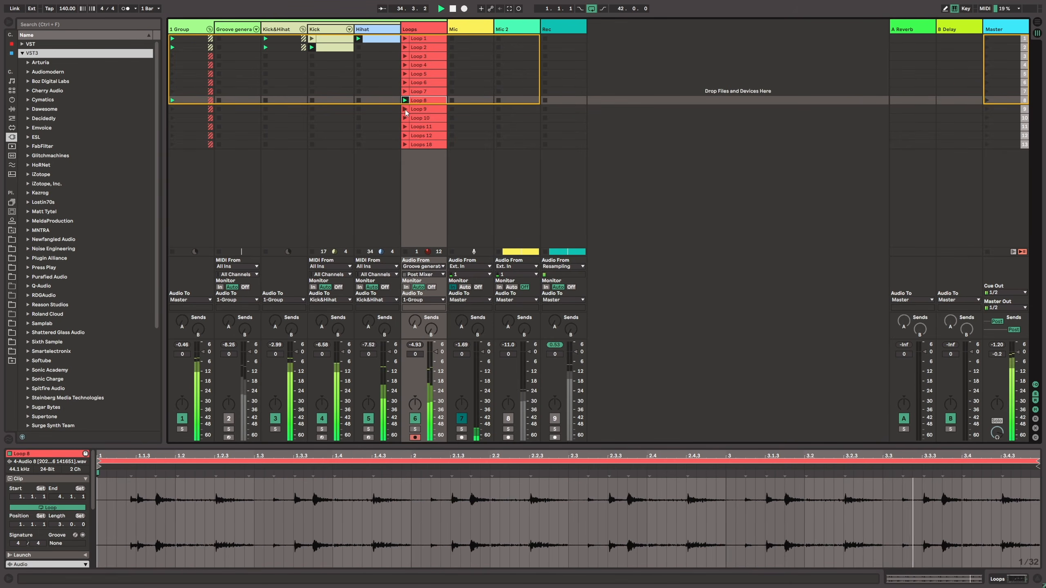
pyautogui.click(405, 110)
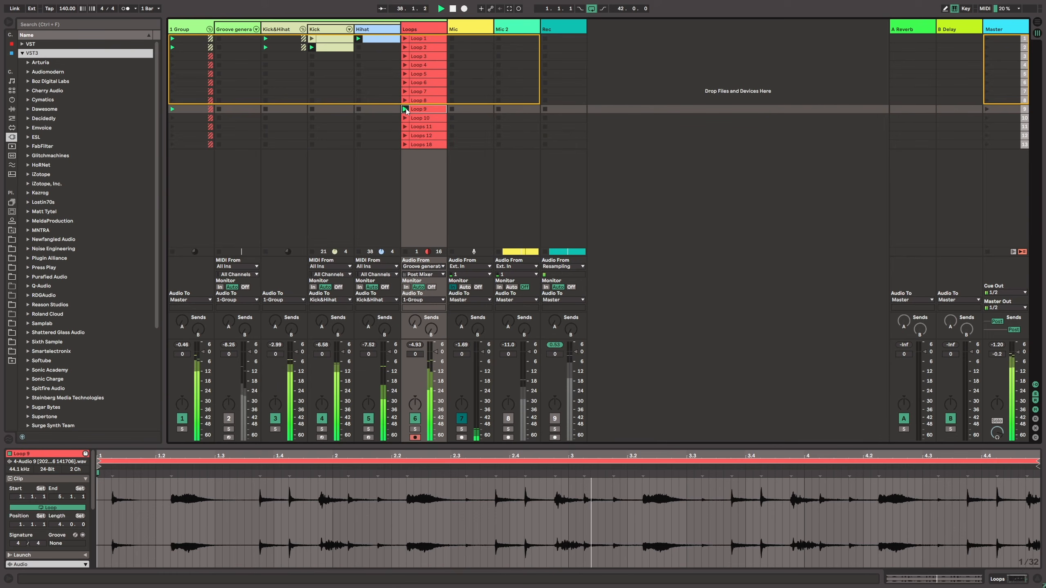
pyautogui.click(312, 39)
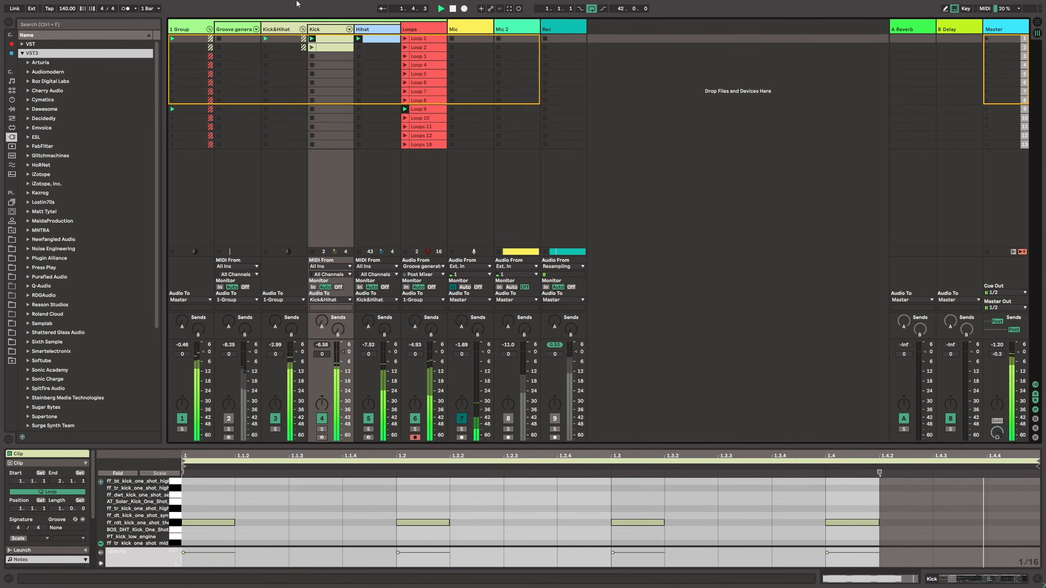
# Examine the Groove generator track's Sting device and the devices inside the MEKANZM Groove Generator rack, with playback stopped.
pyautogui.click(239, 31)
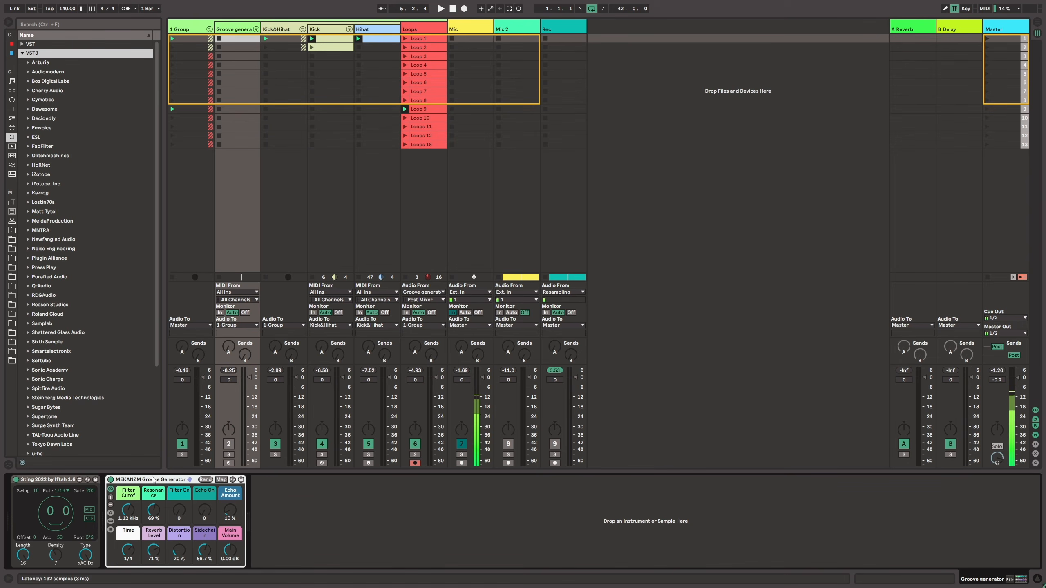
pyautogui.click(46, 479)
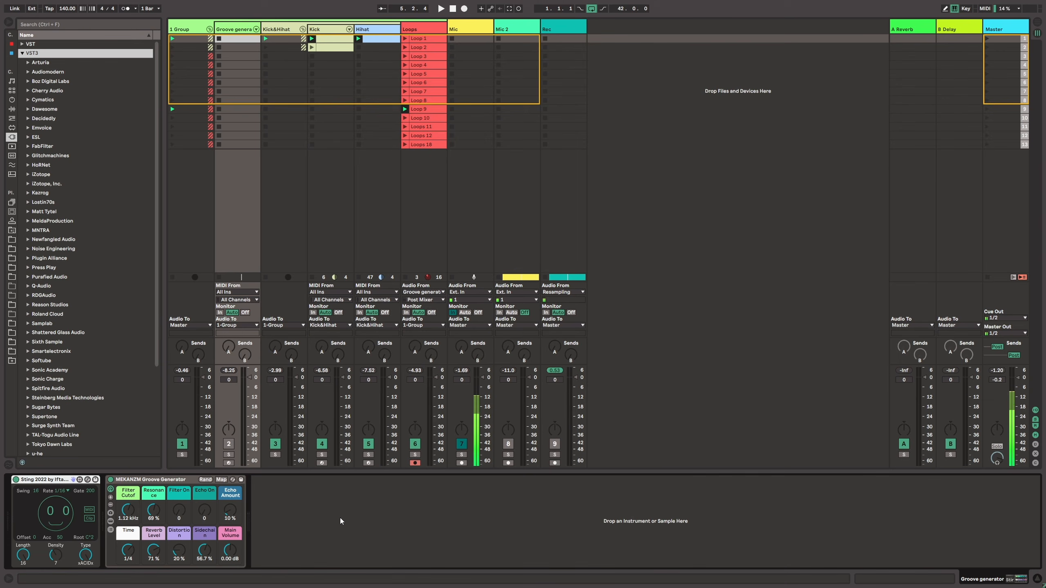
pyautogui.click(111, 522)
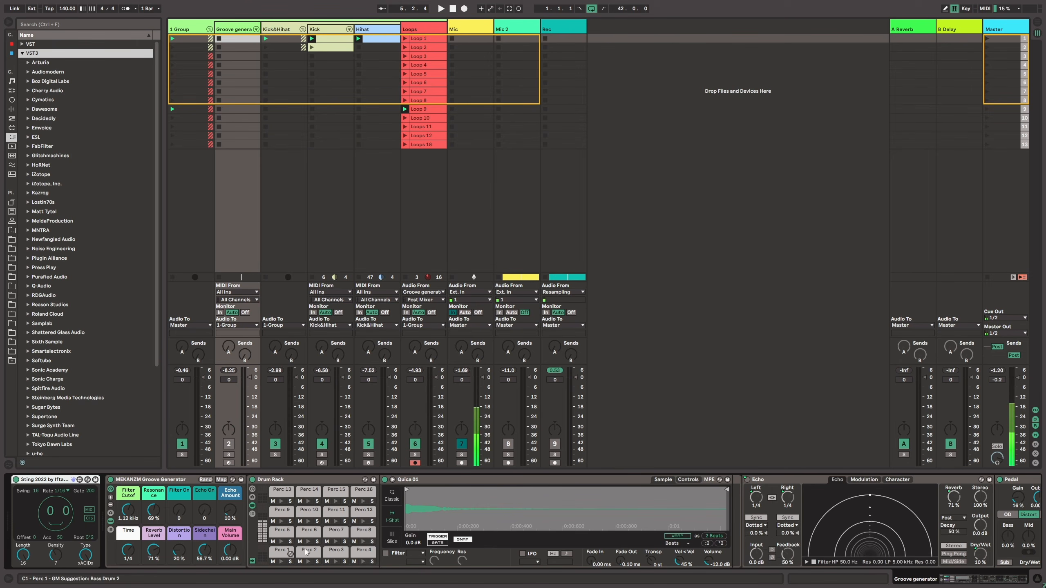
pyautogui.click(110, 522)
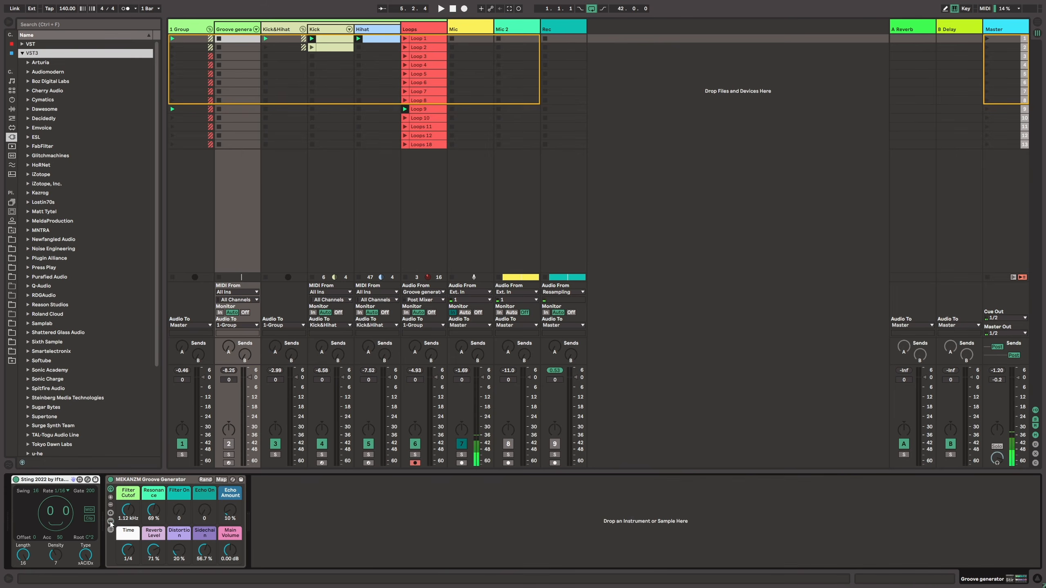
pyautogui.click(292, 506)
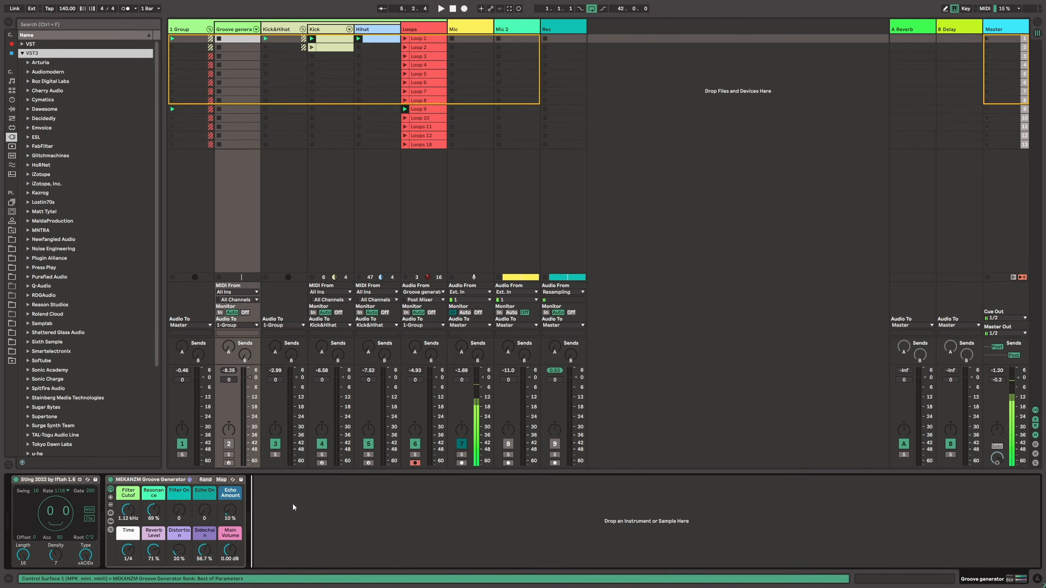